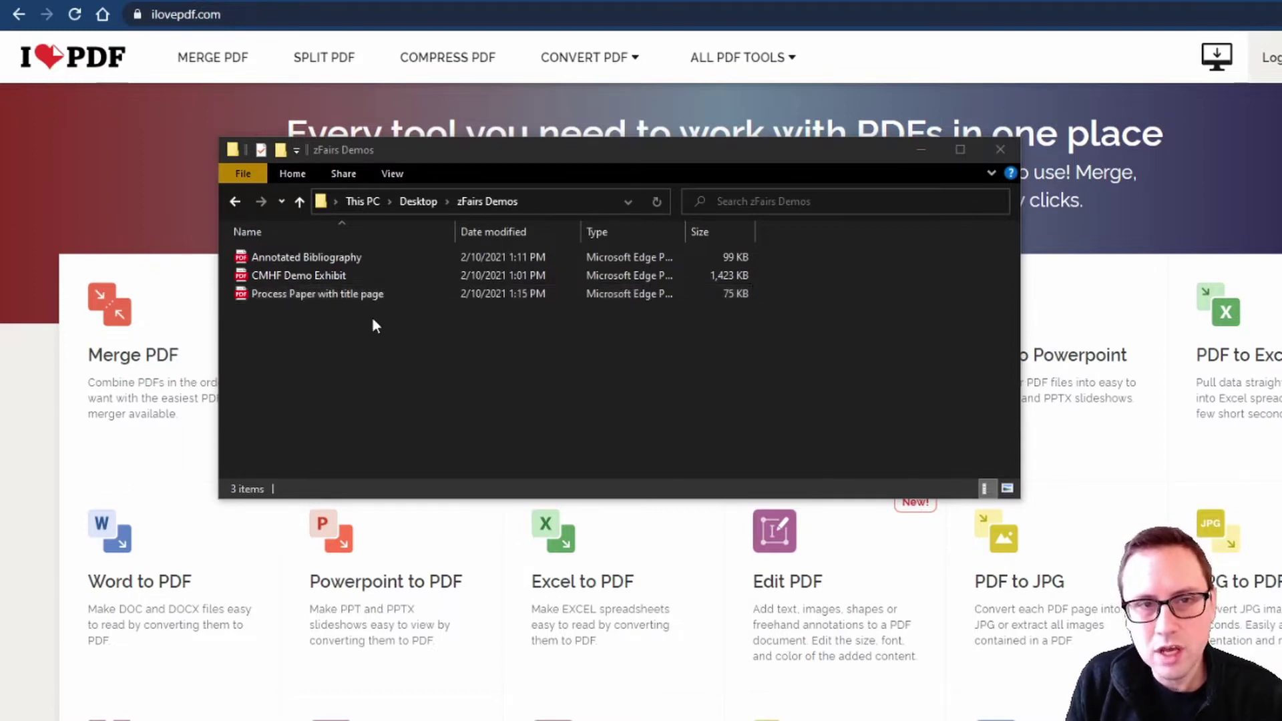
Step: Select the three project PDFs in the zFairs Demos folder window
click(359, 334)
drag(359, 334, 331, 348)
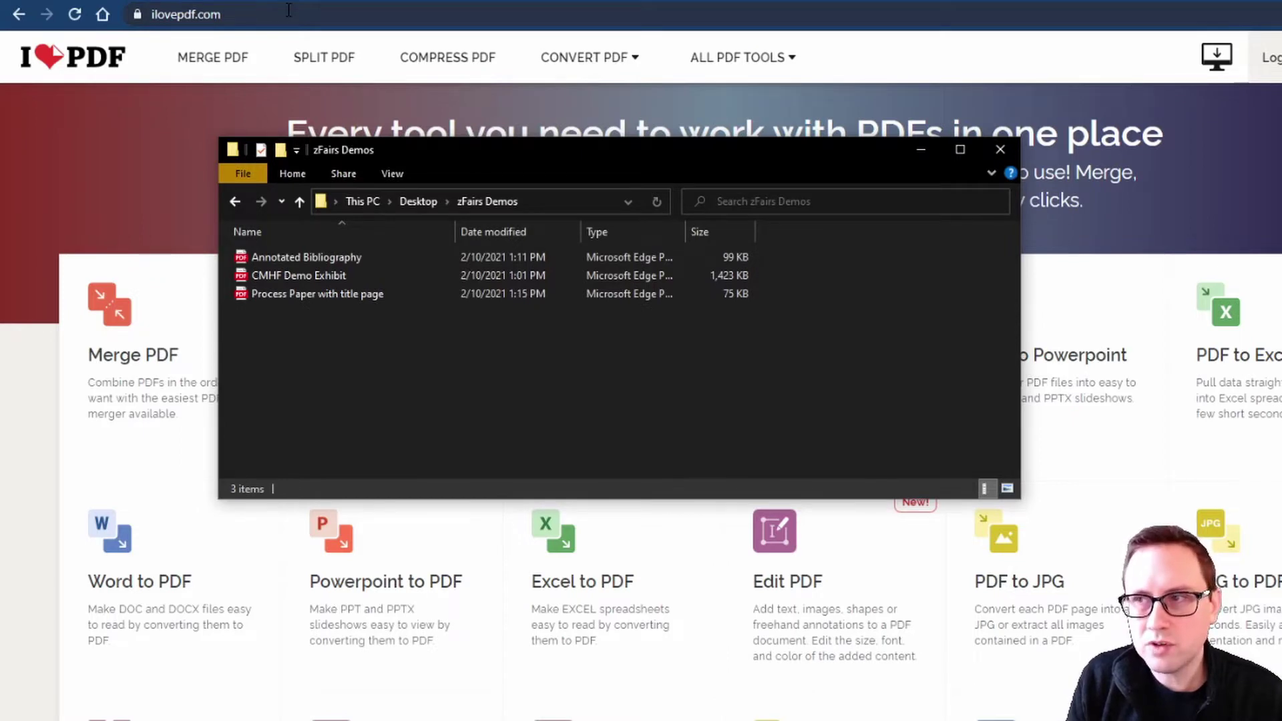
Step: Bring the iLovePDF home page with its PDF tools in front of File Explorer
click(161, 111)
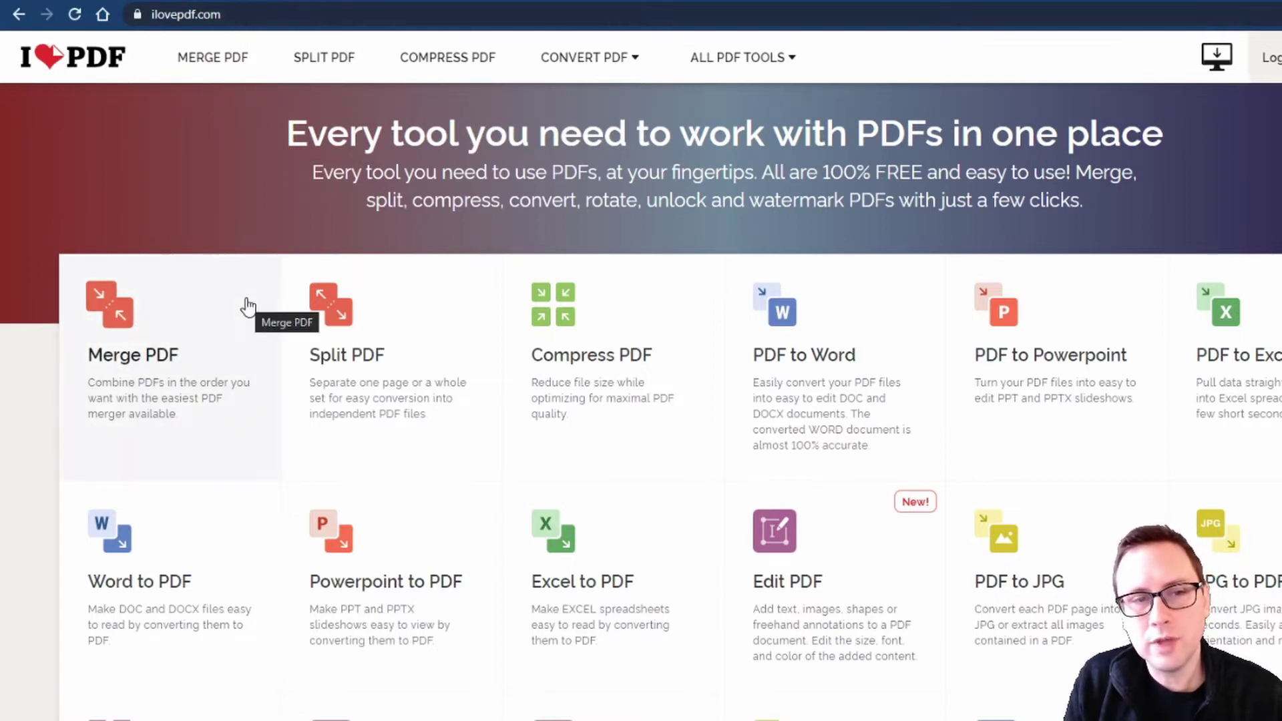
Step: Add CMHF Demo Exhibit, Process Paper and Annotated Bibliography to iLovePDF's Merge PDF tool
click(157, 334)
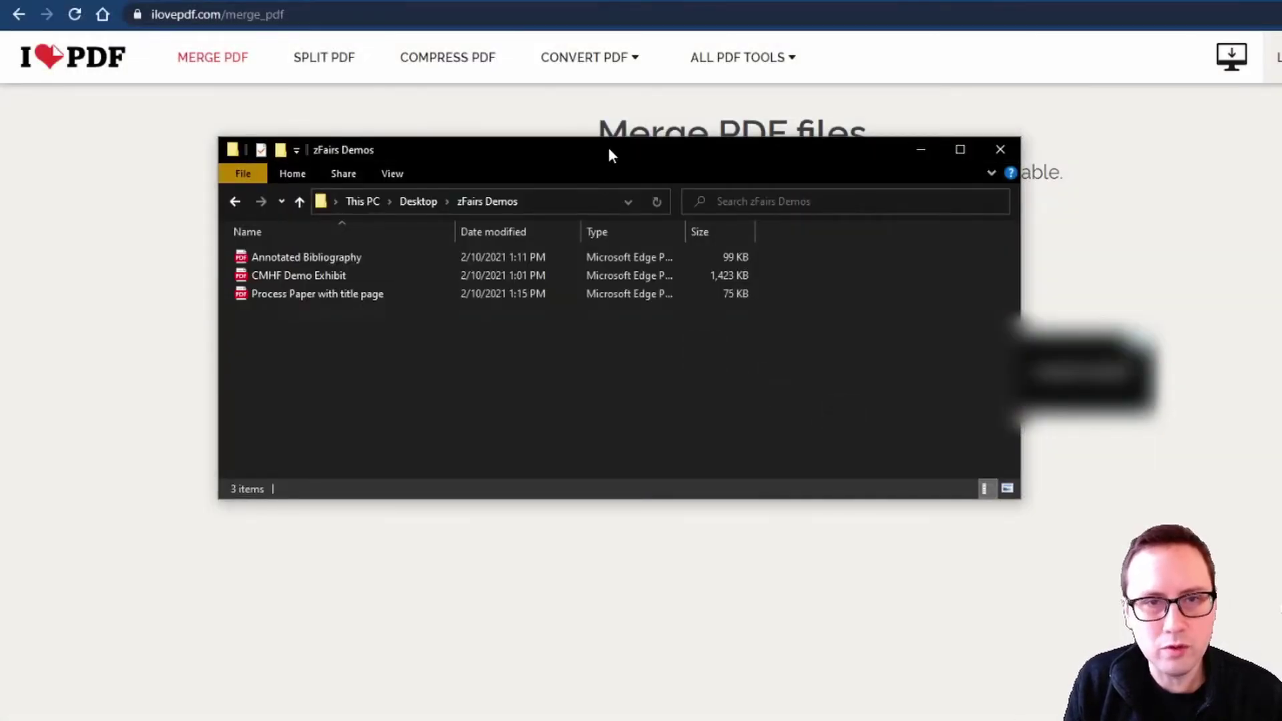
drag(607, 154, 1141, 204)
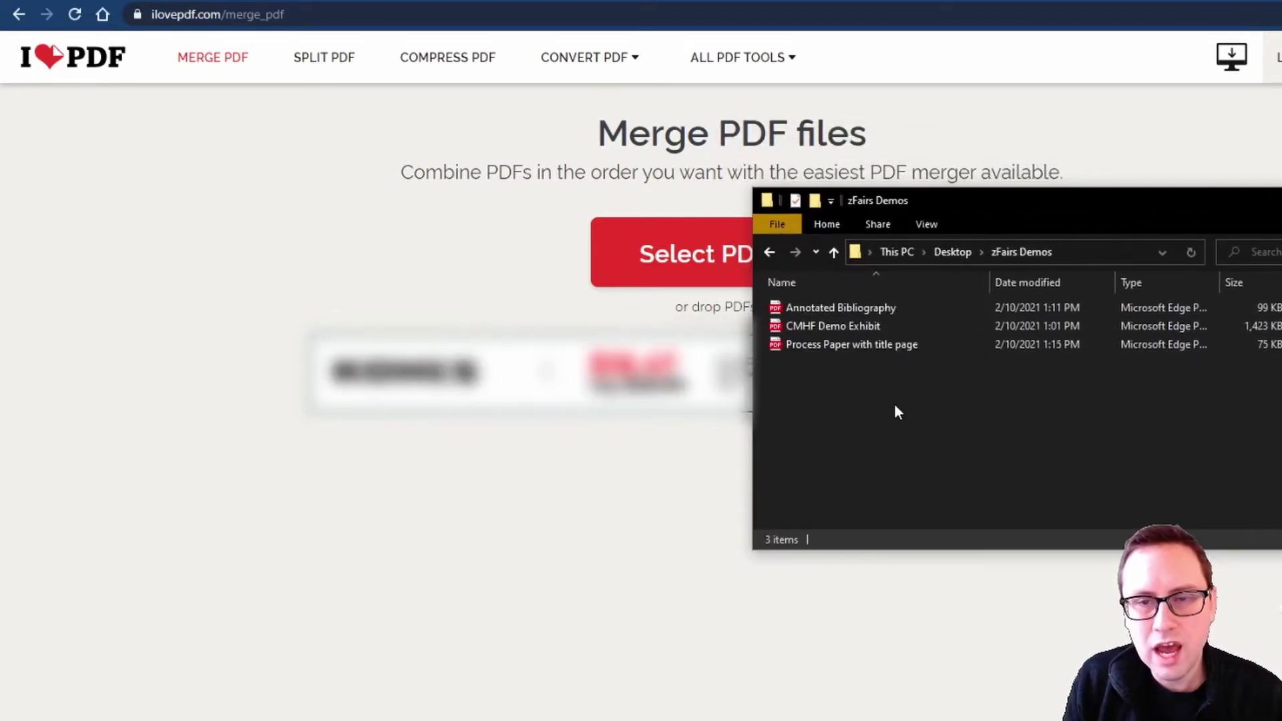
drag(895, 405, 518, 284)
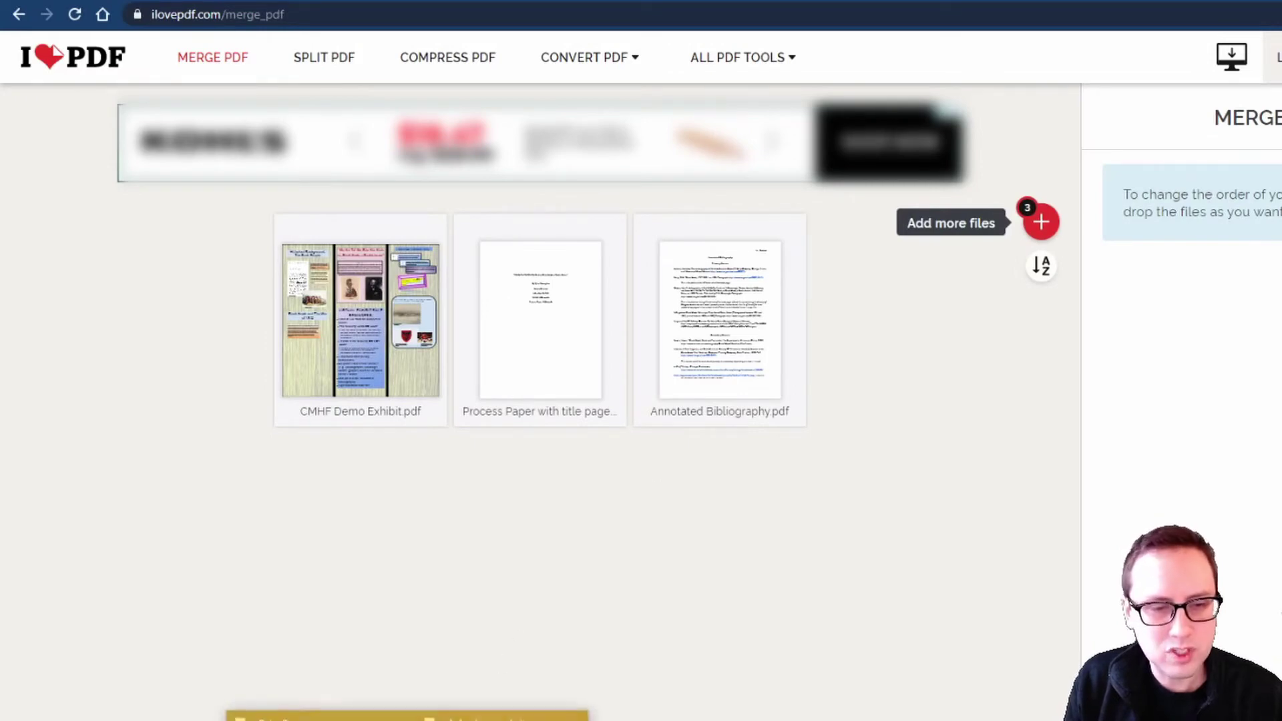
click(321, 717)
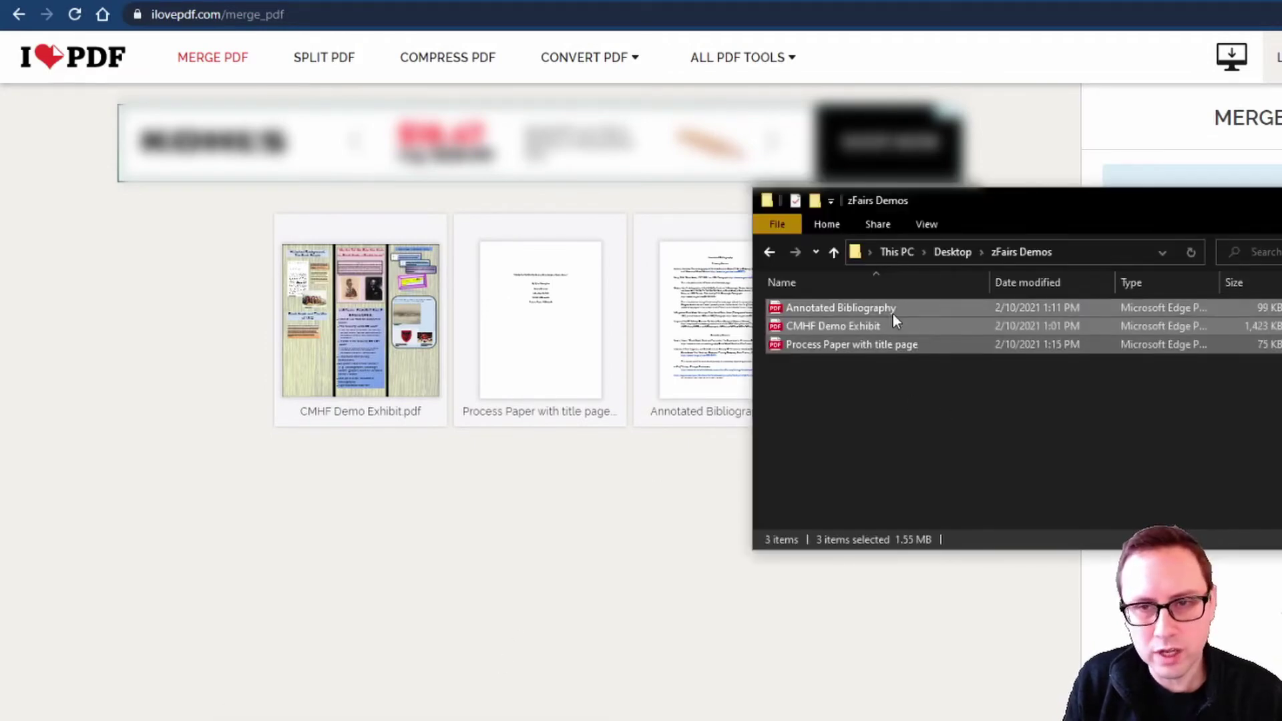
click(912, 347)
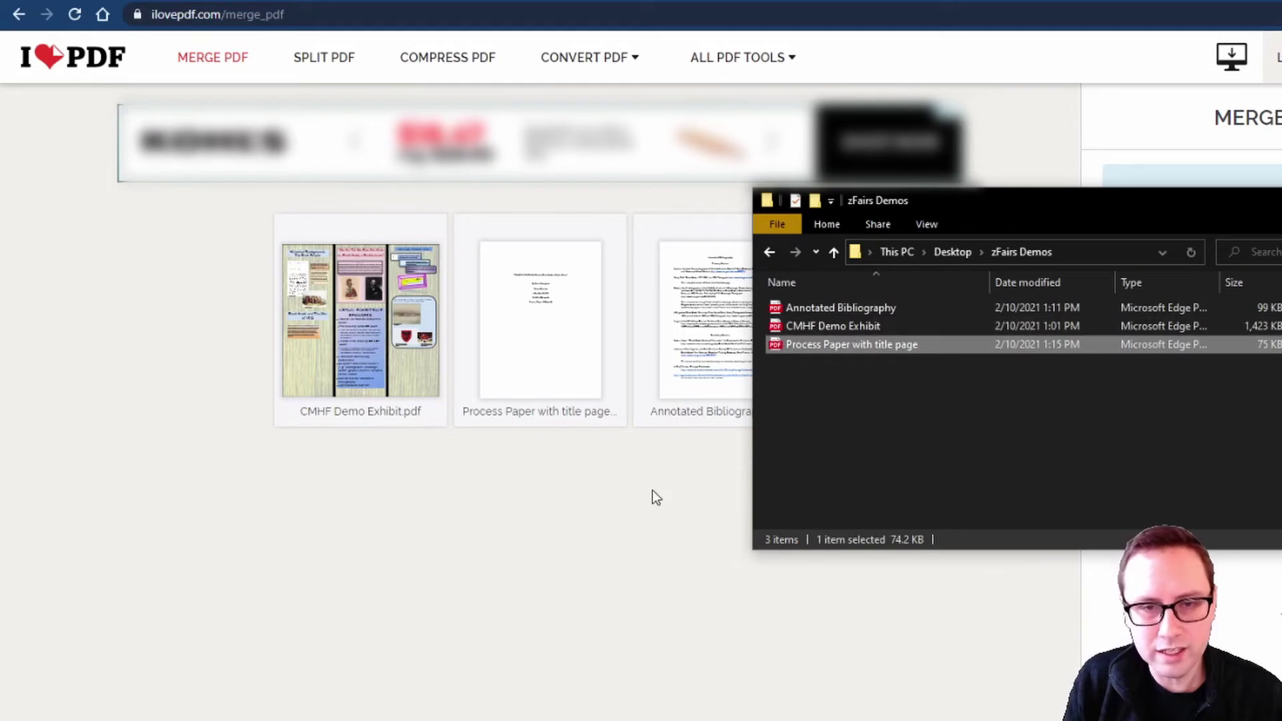
drag(879, 342, 595, 544)
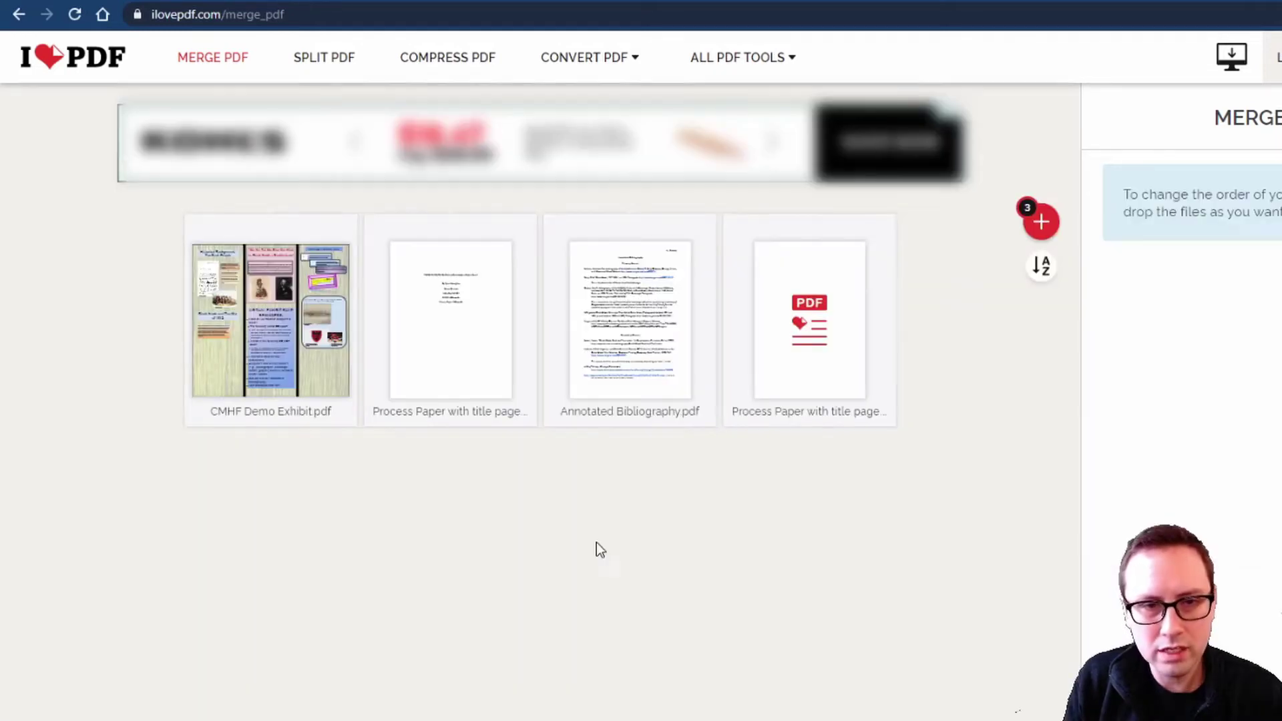
mouse_move(472, 314)
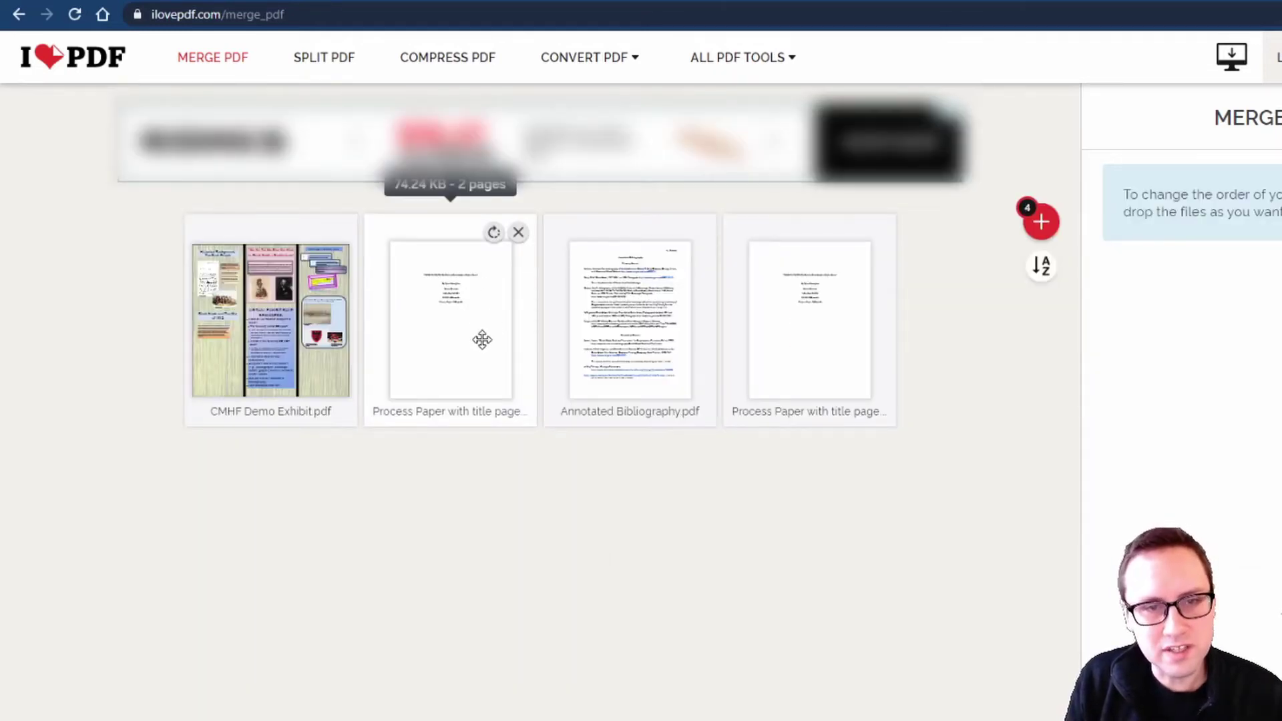
mouse_move(827, 358)
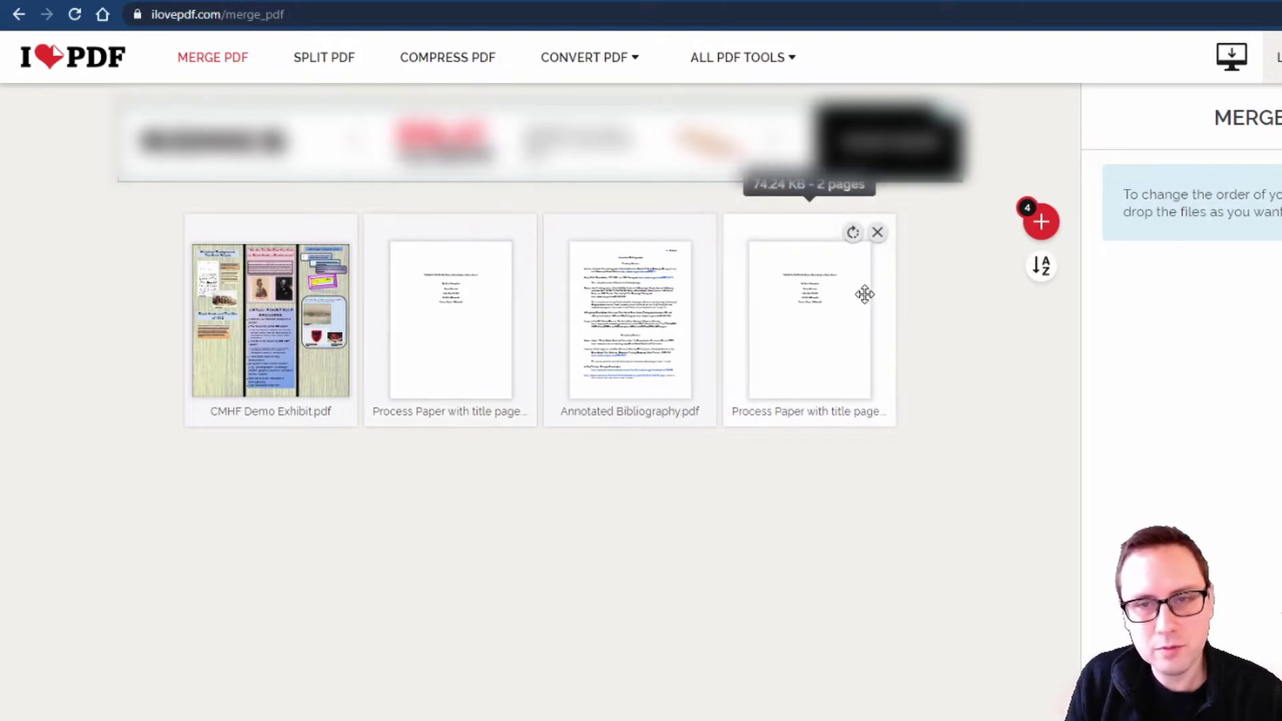
click(878, 233)
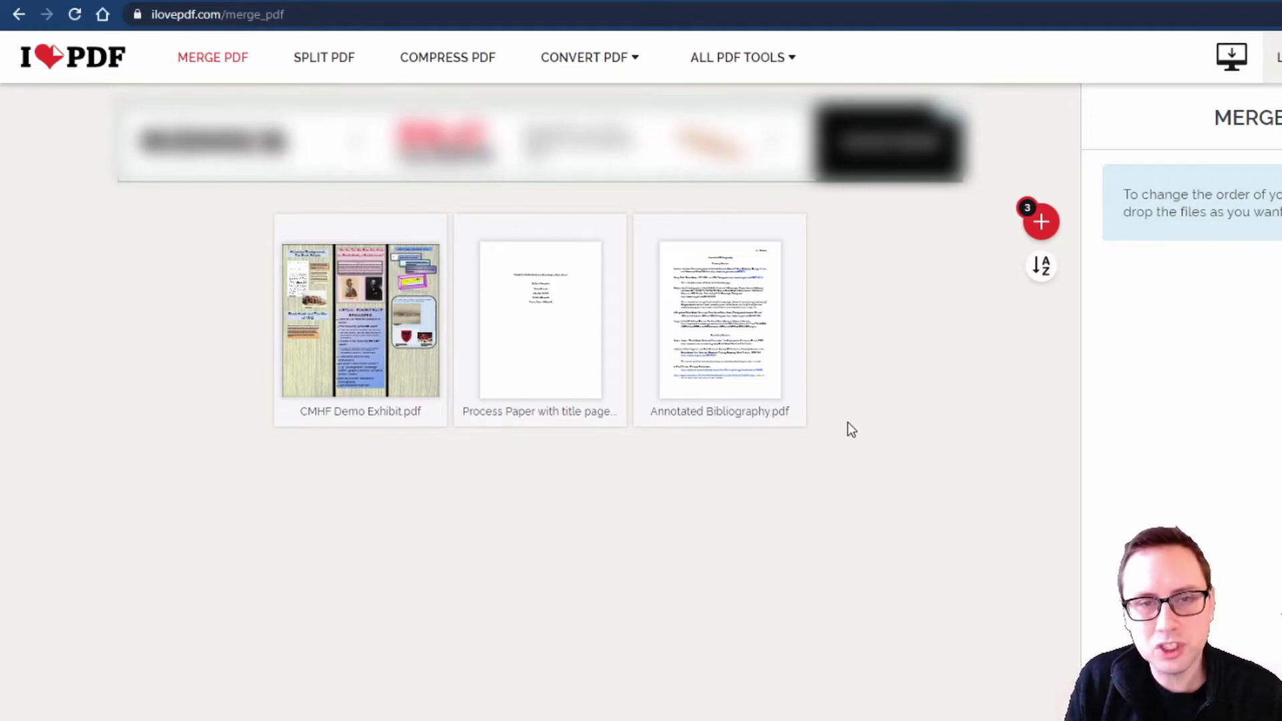
Step: Reorder the files as Process Paper, Annotated Bibliography, then CMHF Demo Exhibit
drag(561, 332, 378, 331)
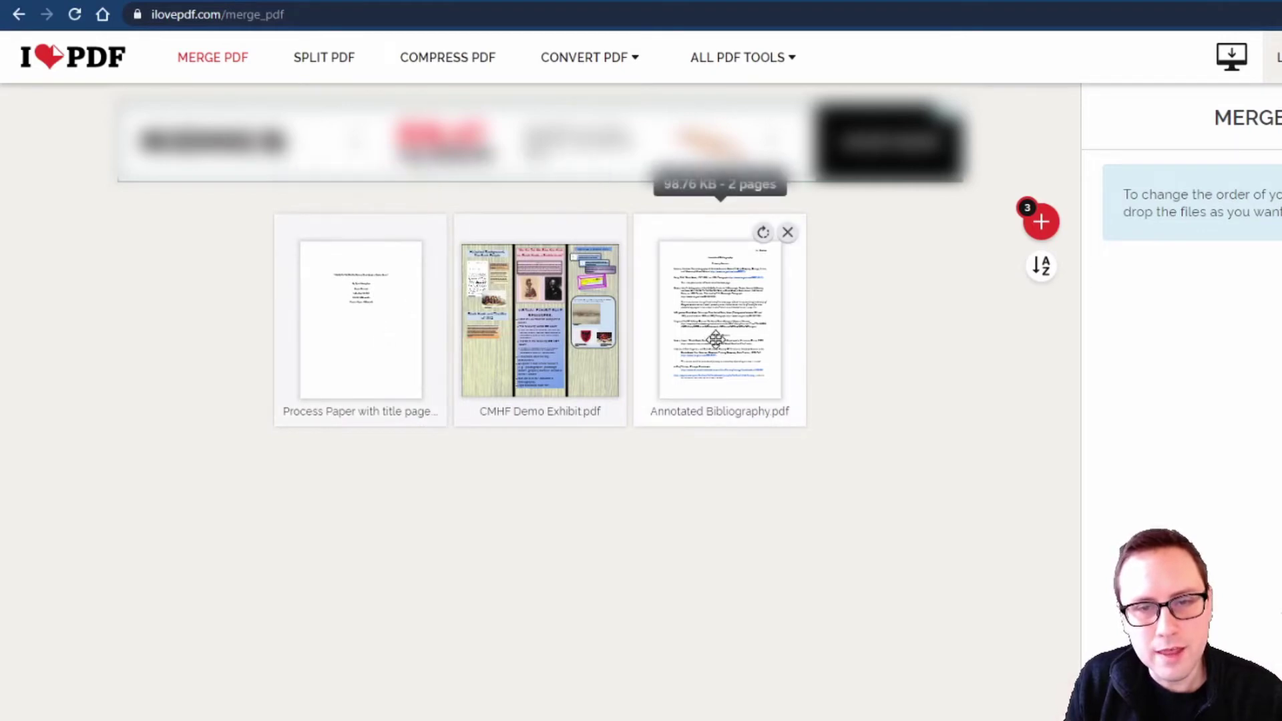
mouse_move(715, 338)
mouse_down()
mouse_move(635, 304)
mouse_move(557, 318)
mouse_move(547, 349)
mouse_up()
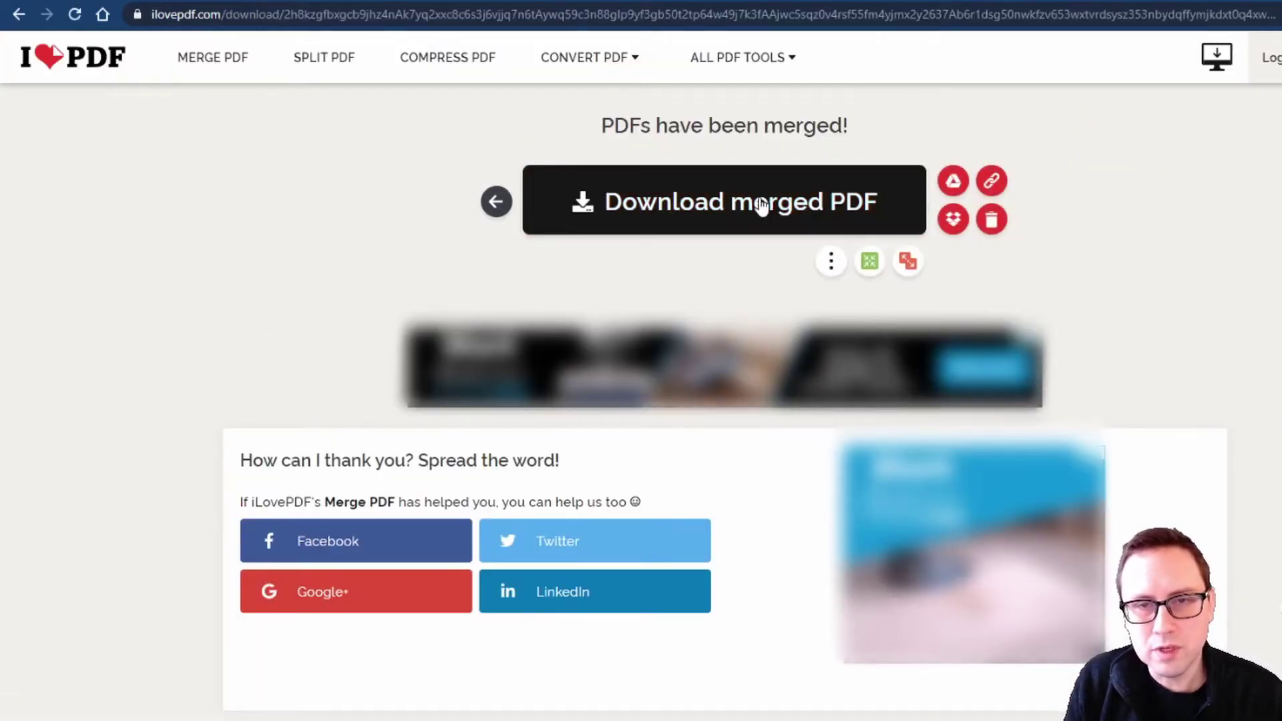
Step: Save the merged PDF as ilovepdf_merged and check it in the zFairs Demos folder
click(715, 203)
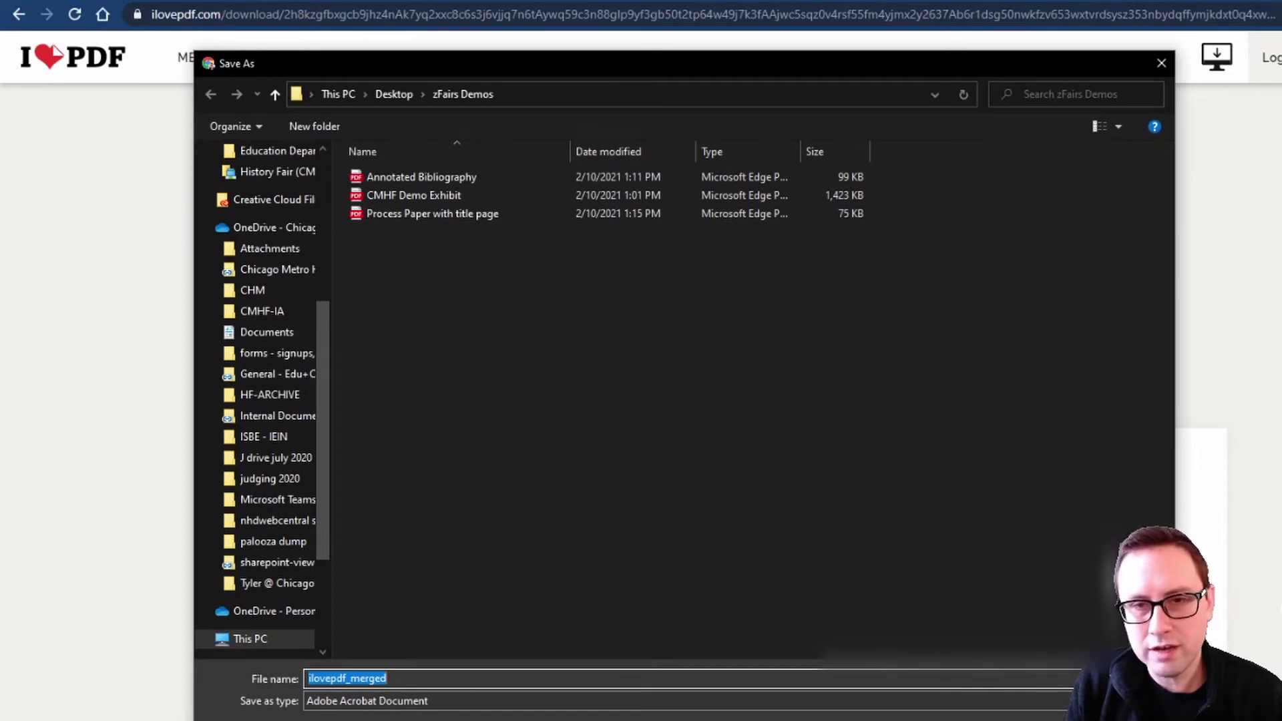
key(Return)
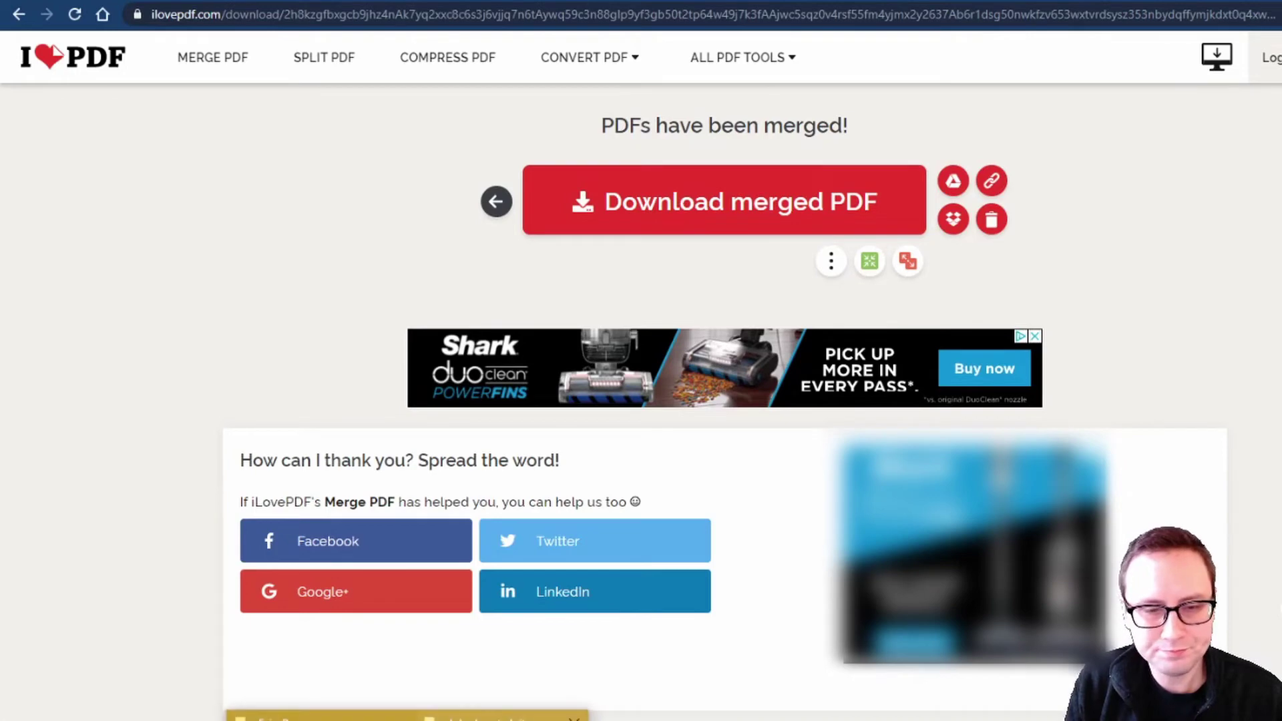
key(alt+Tab)
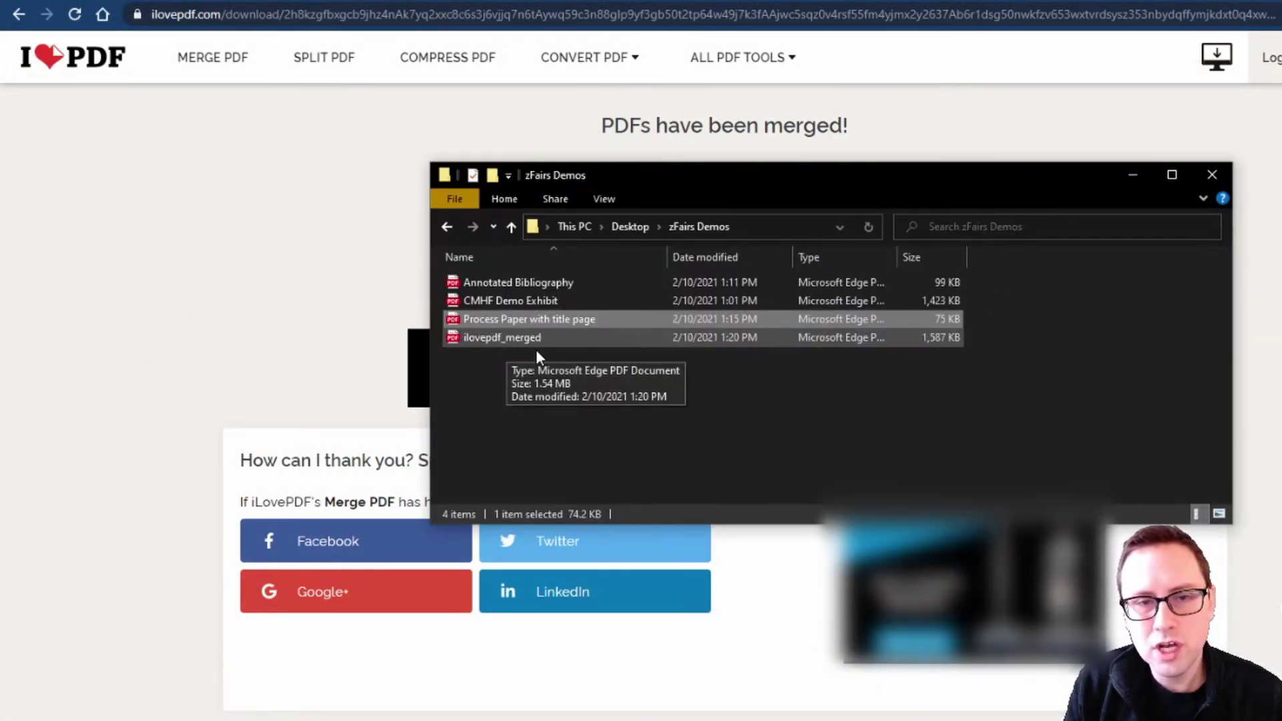
click(503, 344)
click(521, 397)
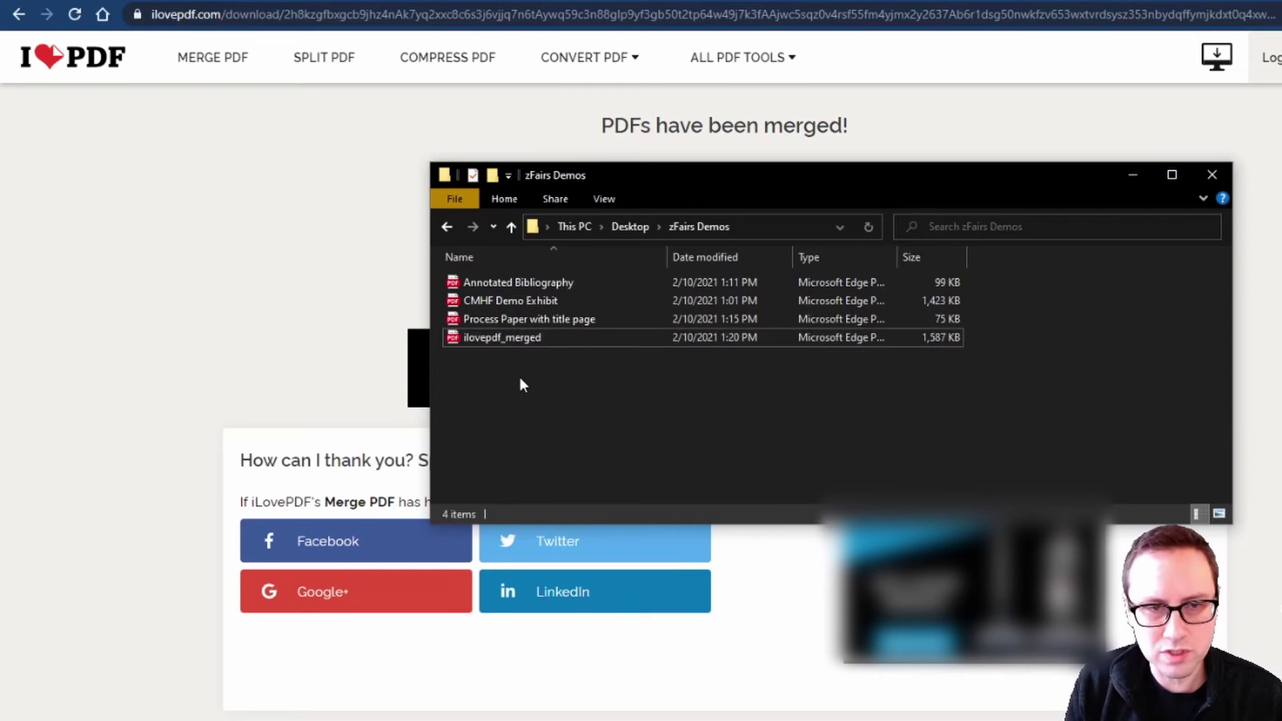
Step: Open ilovepdf_merged in Edge, zoom in twice, and review all five pages
double_click(507, 337)
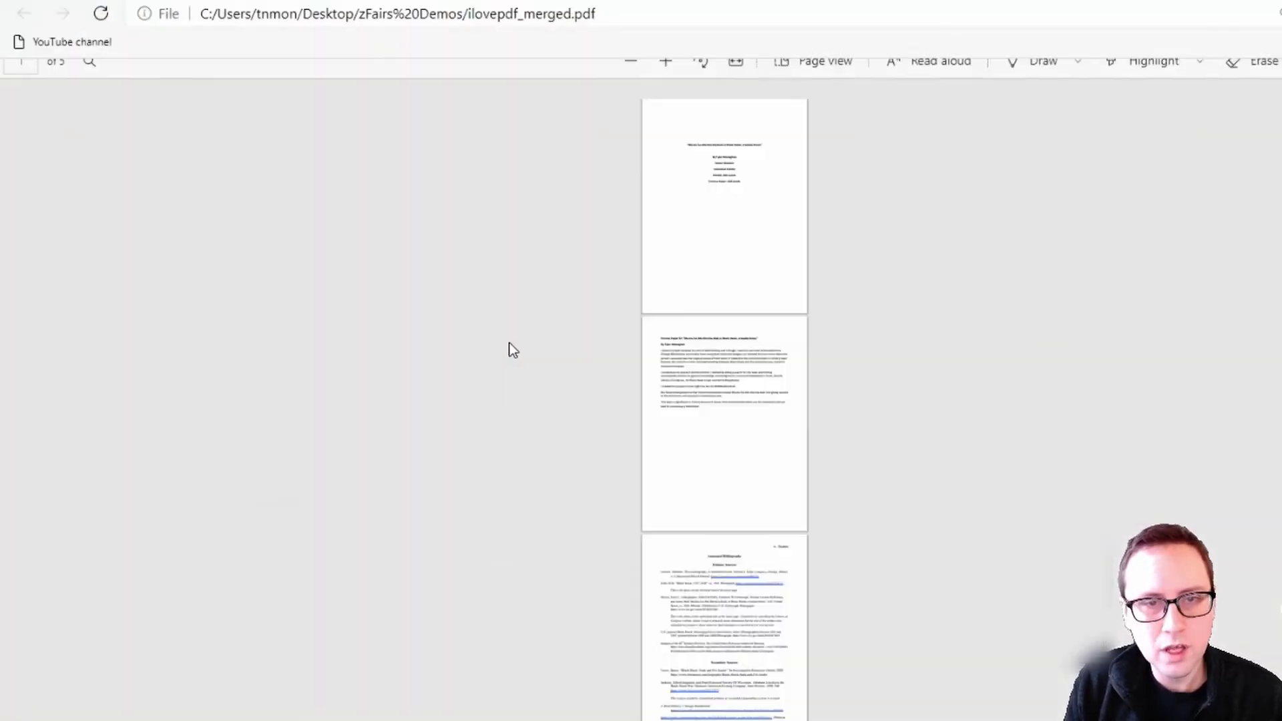
click(666, 77)
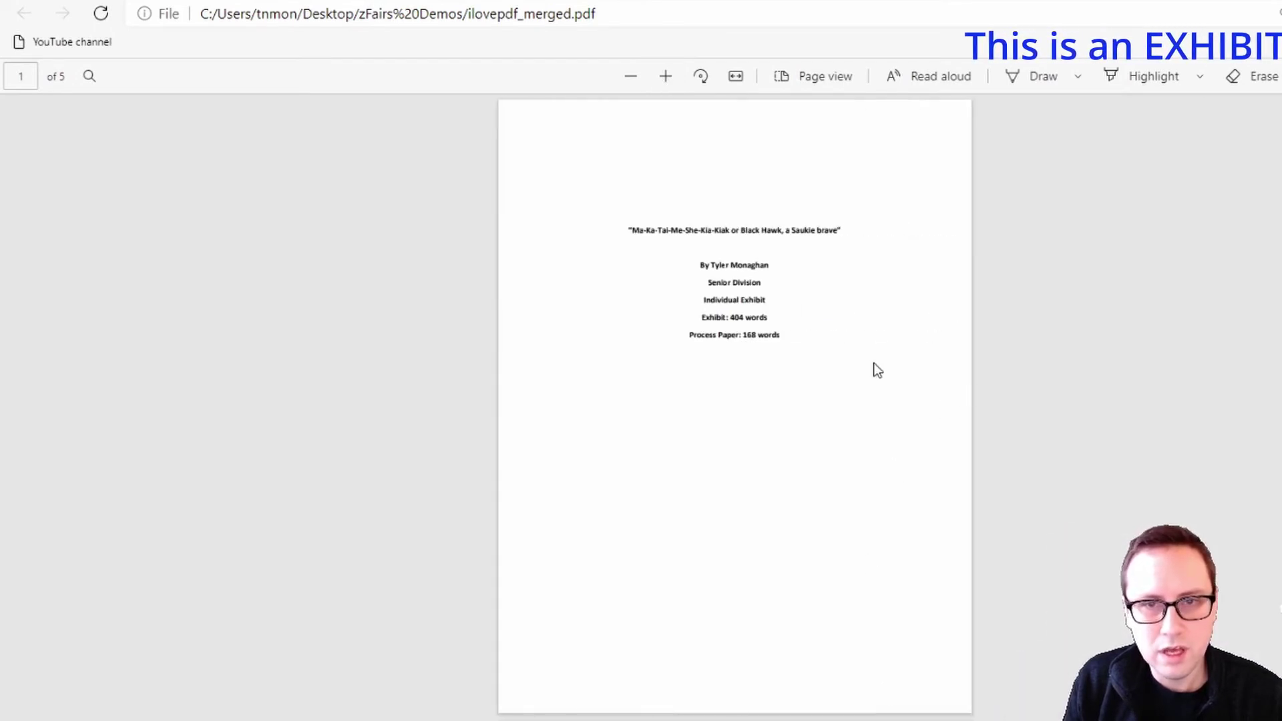
click(666, 76)
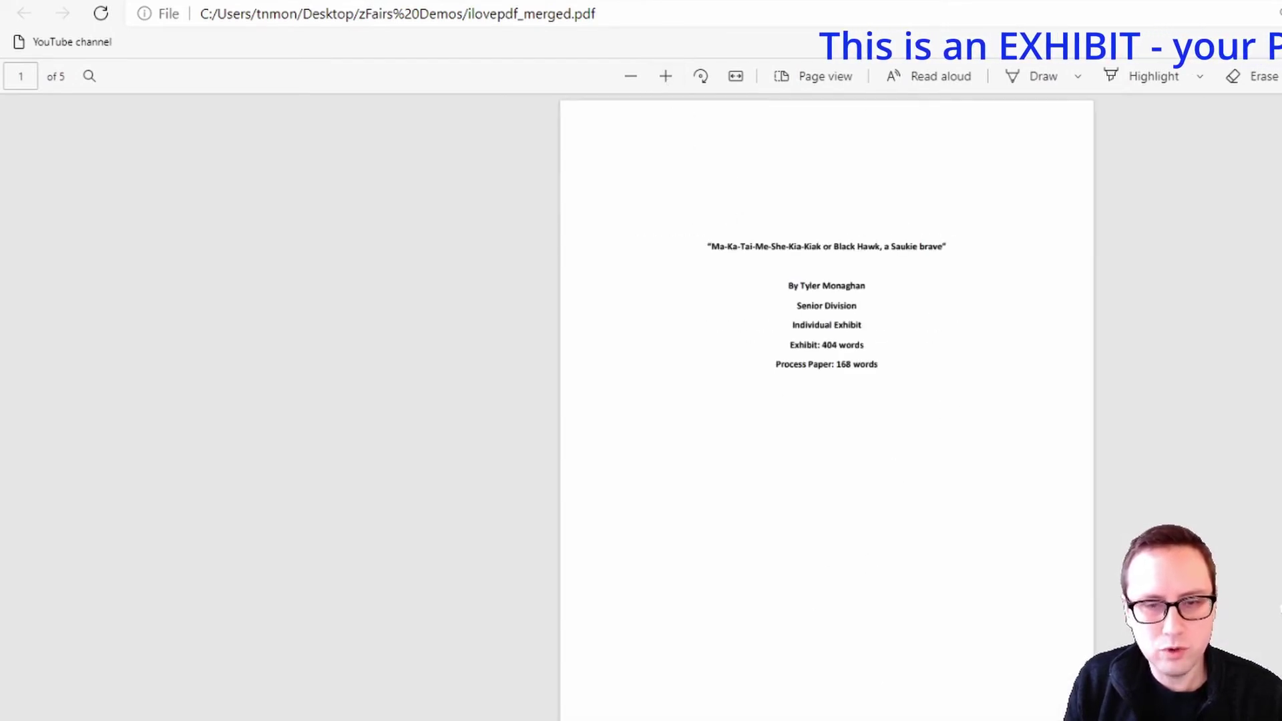
scroll(593, 534, down, 2)
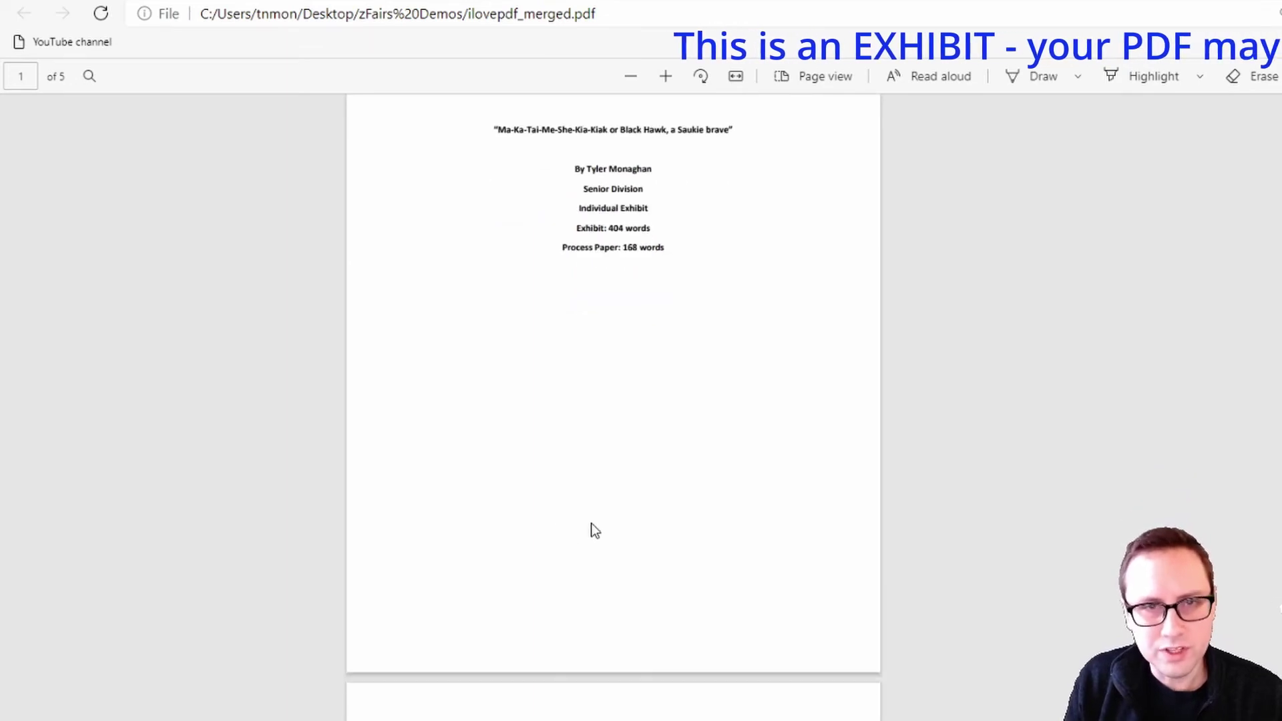
scroll(591, 525, down, 2)
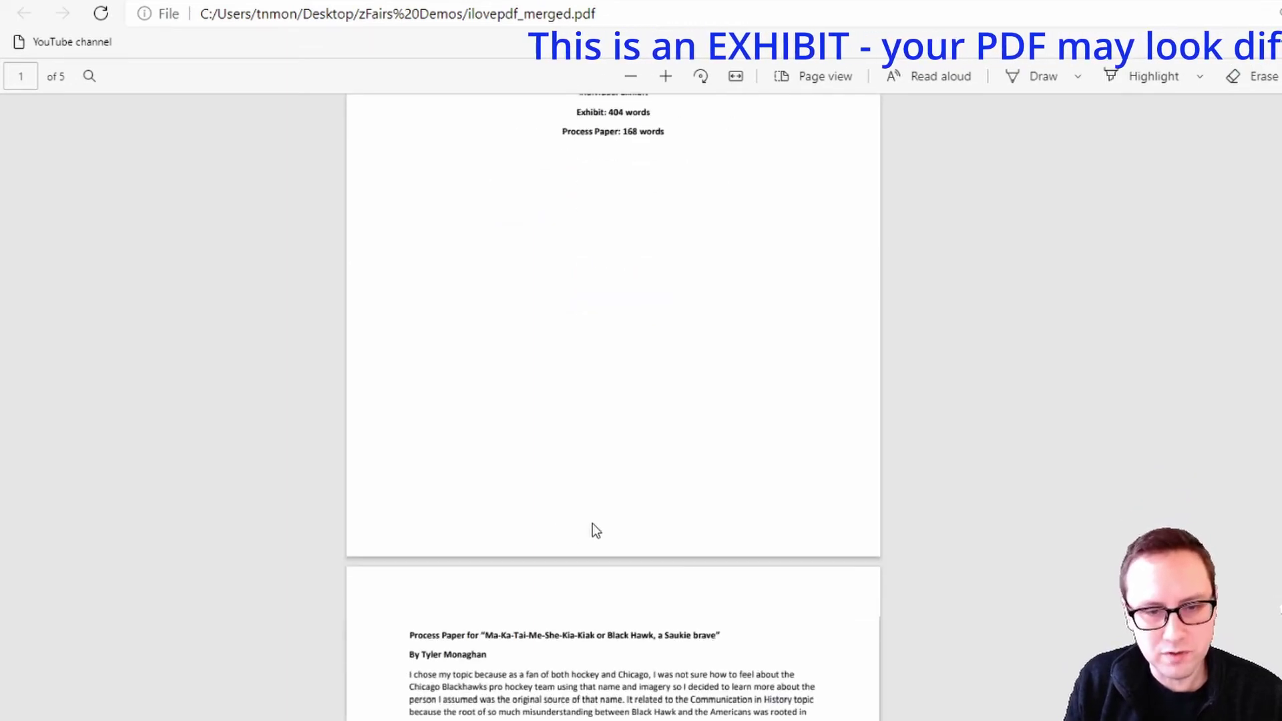
scroll(597, 531, down, 8)
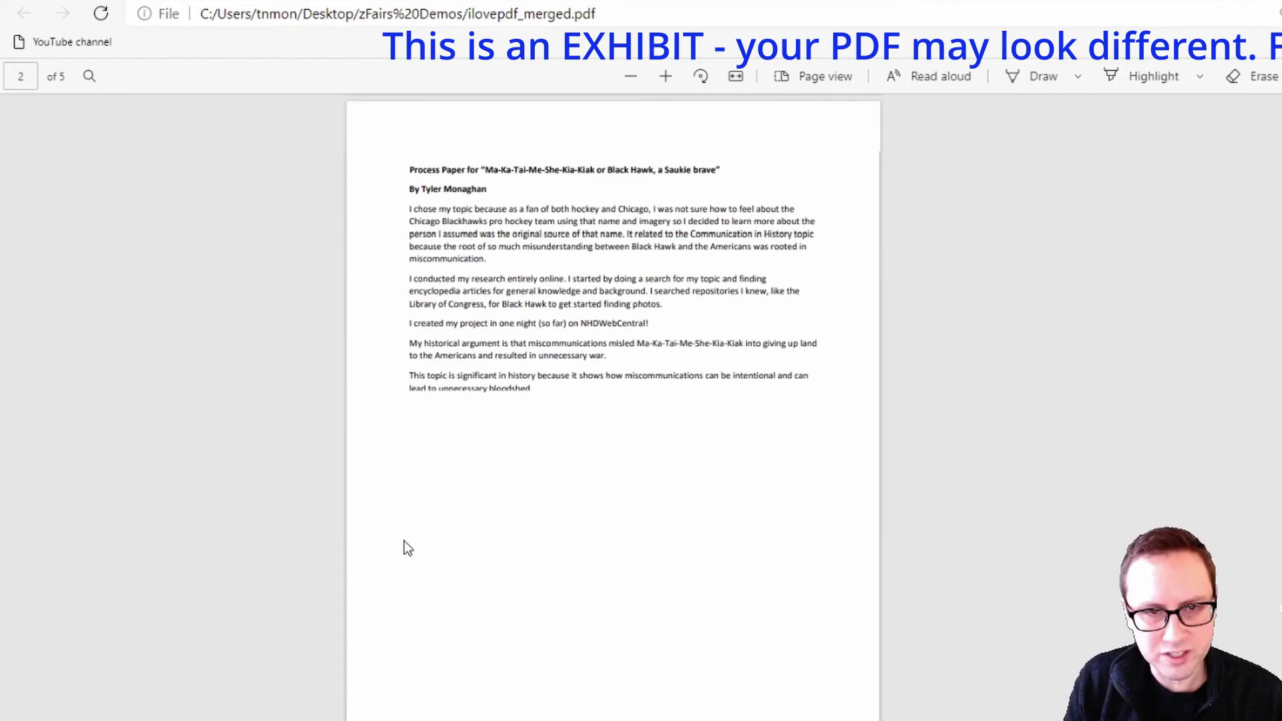
scroll(408, 524, down, 10)
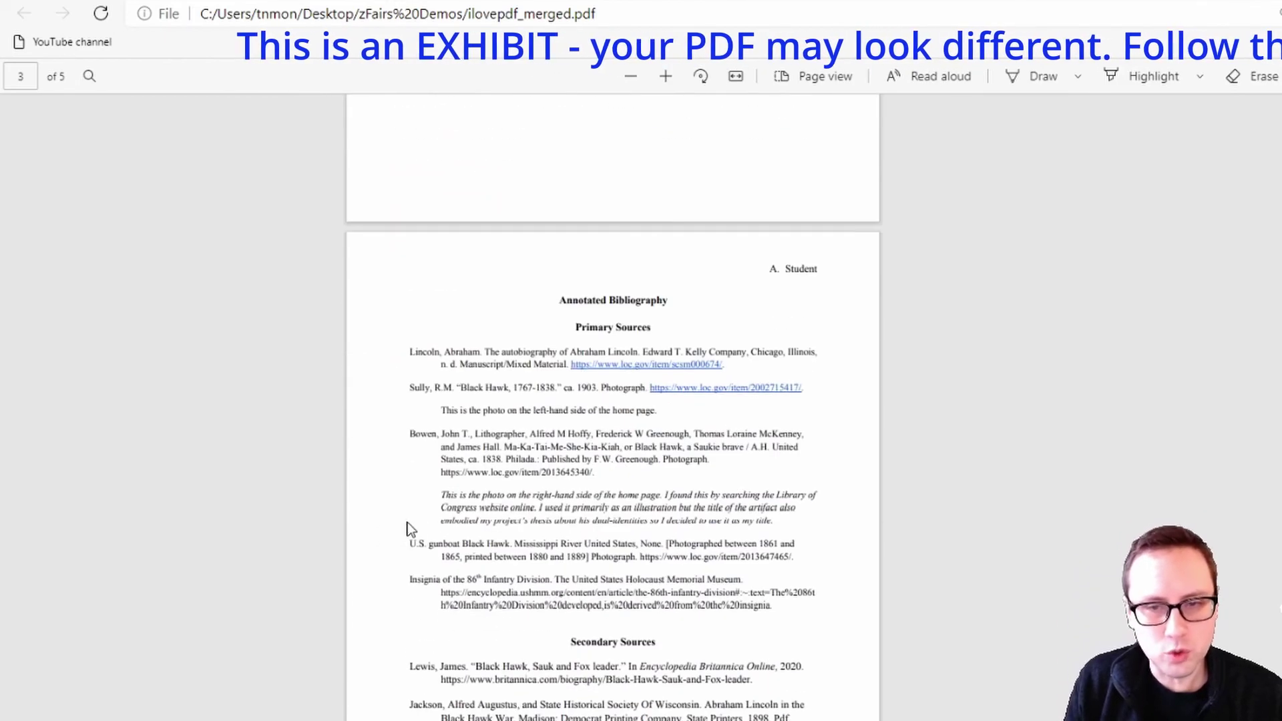
scroll(407, 522, down, 14)
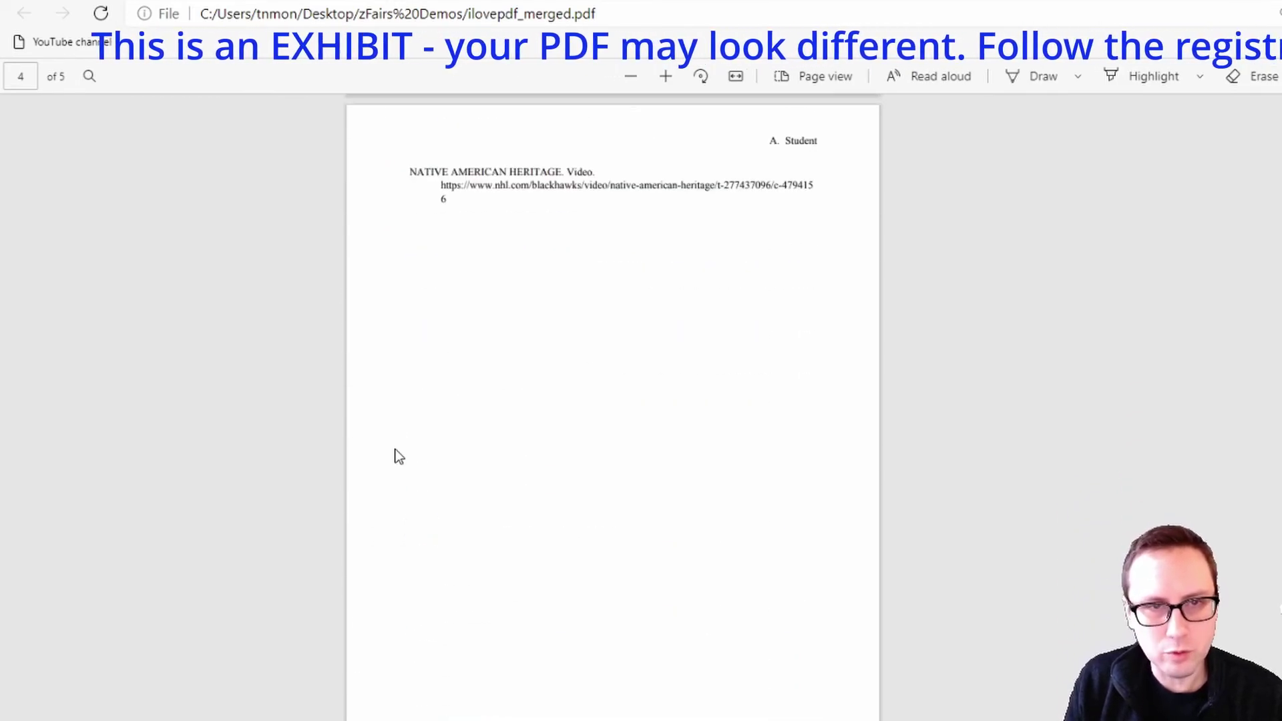
scroll(380, 463, down, 2)
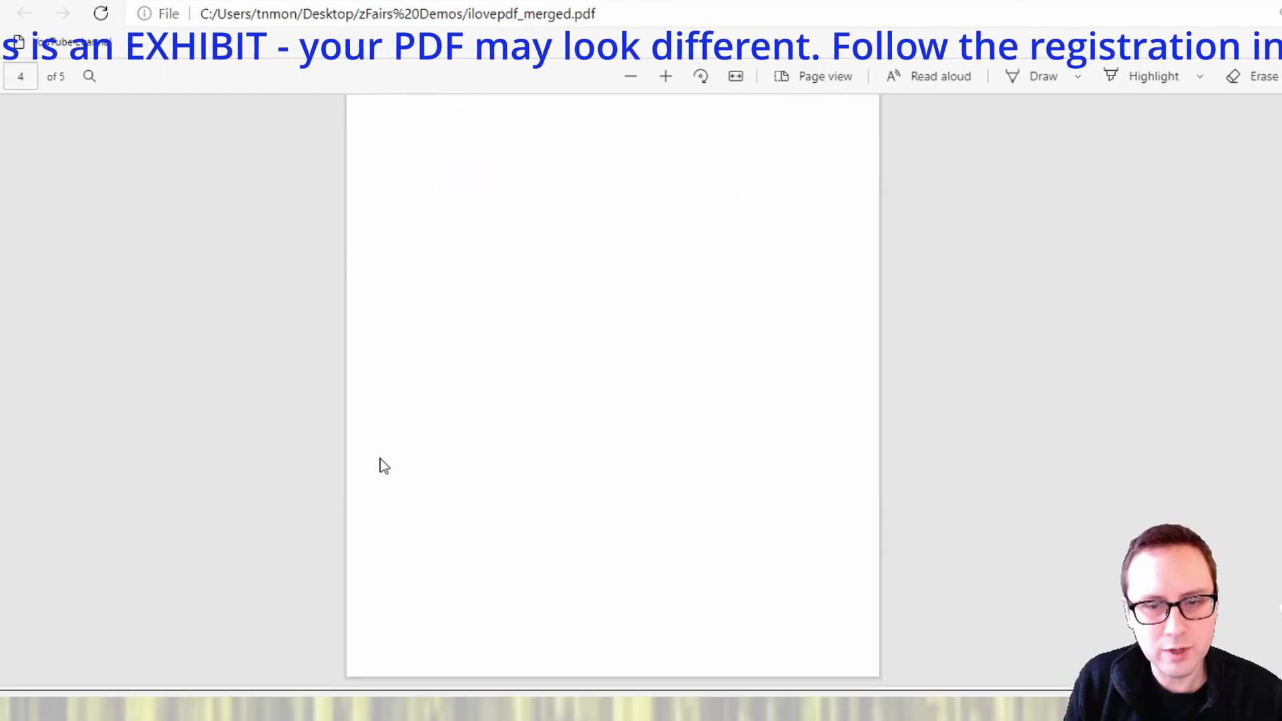
scroll(384, 461, down, 6)
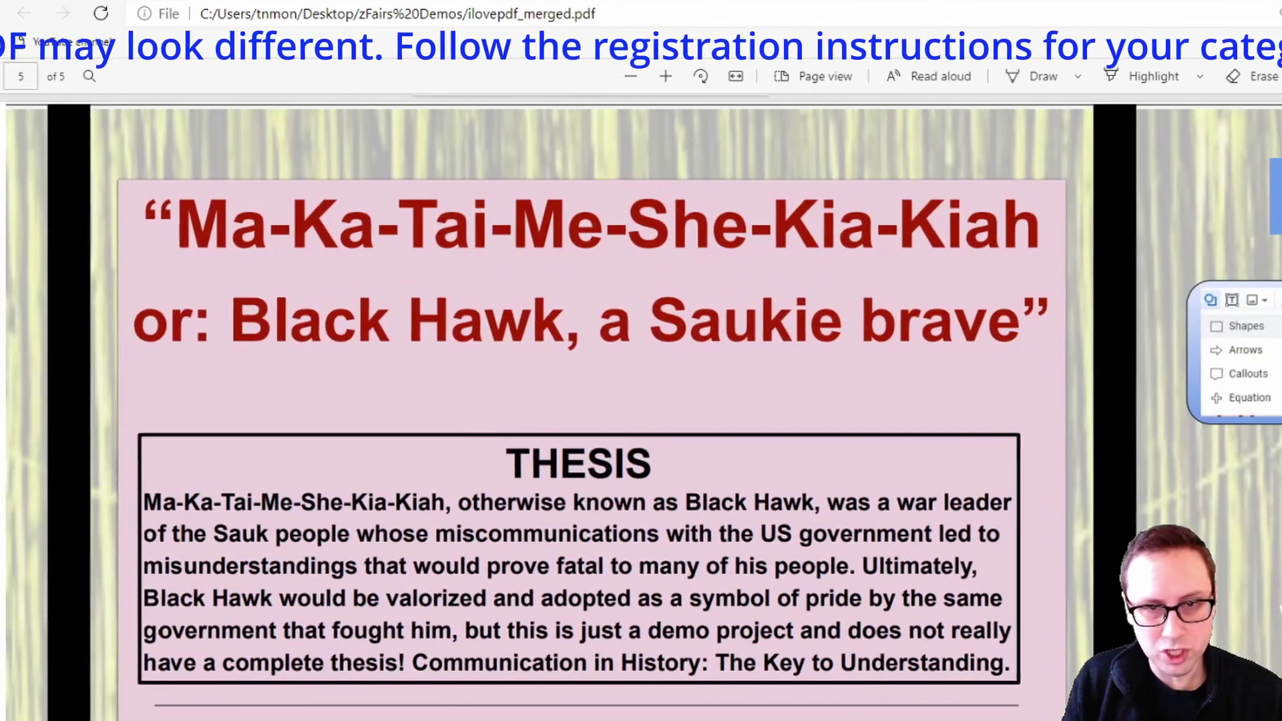
scroll(845, 419, left, 10)
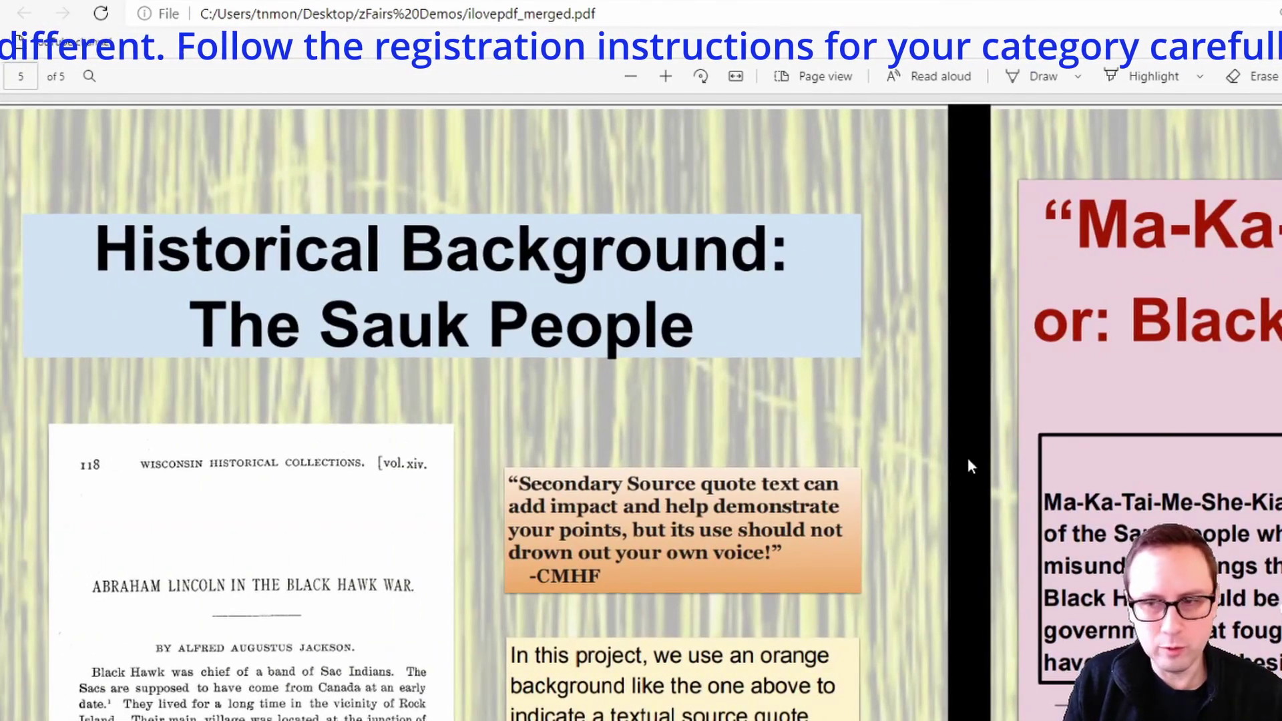
scroll(641, 400, down, 3)
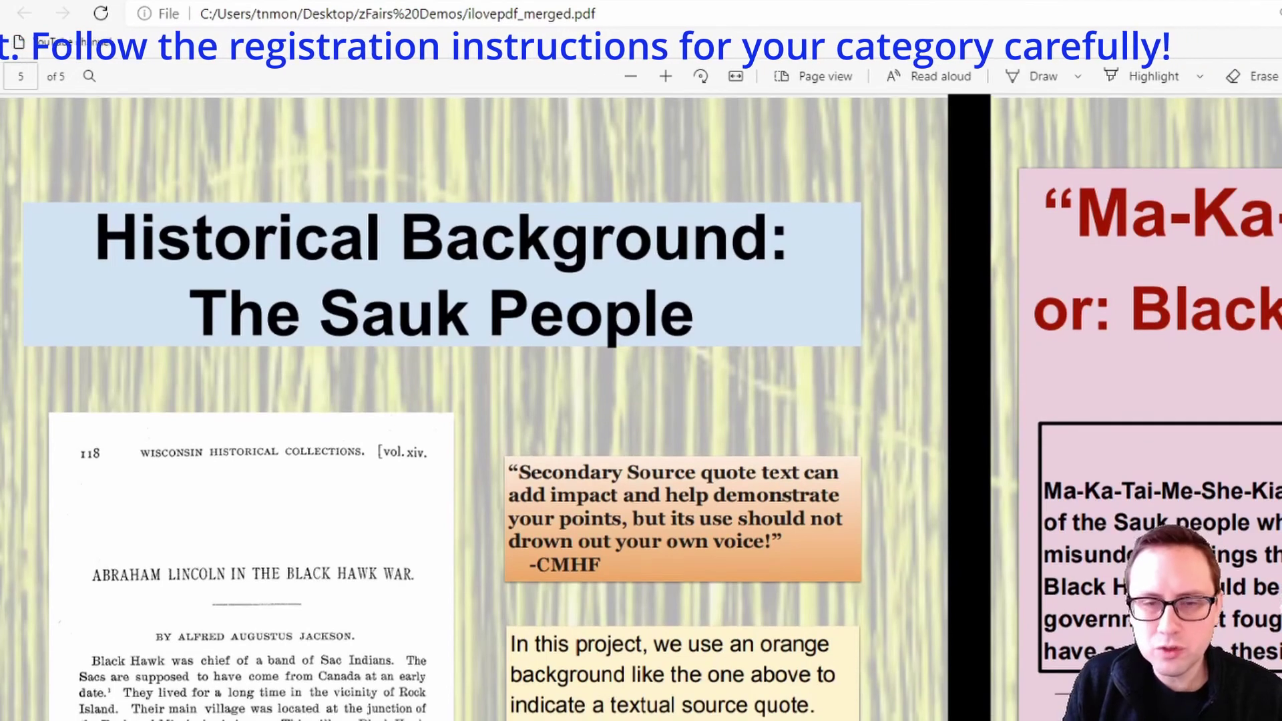
scroll(641, 401, down, 5)
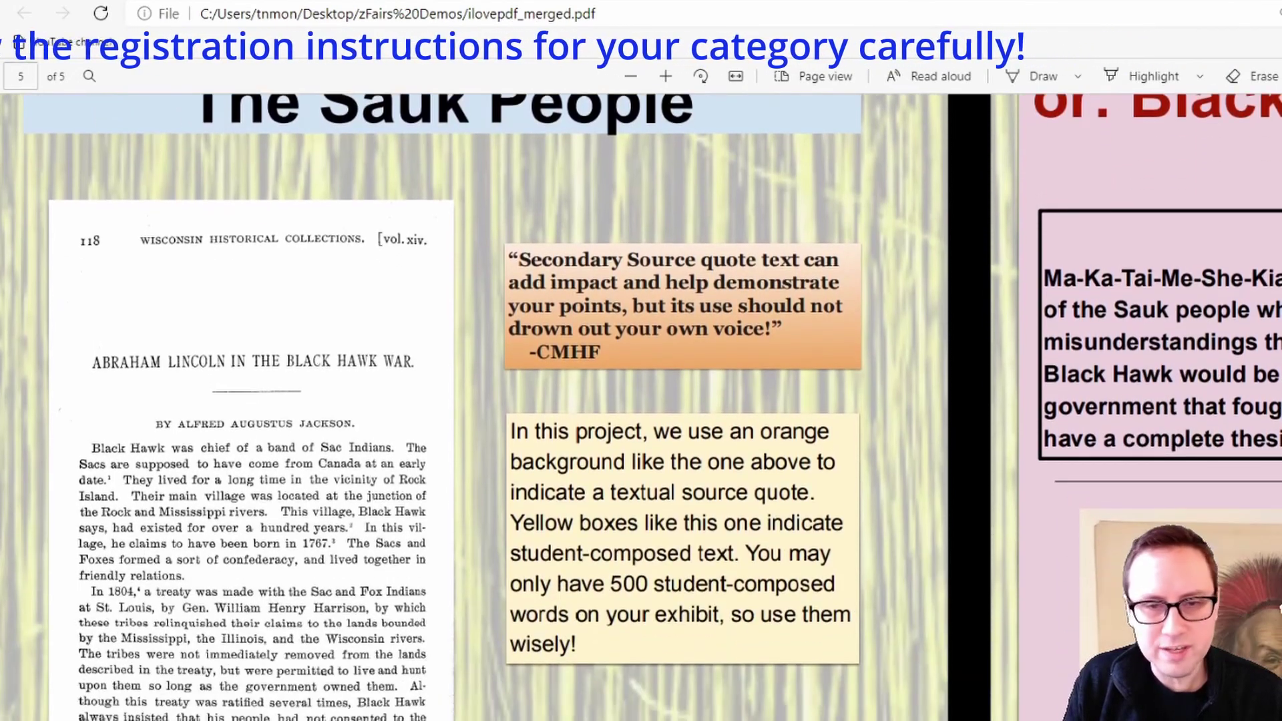
scroll(641, 400, down, 5)
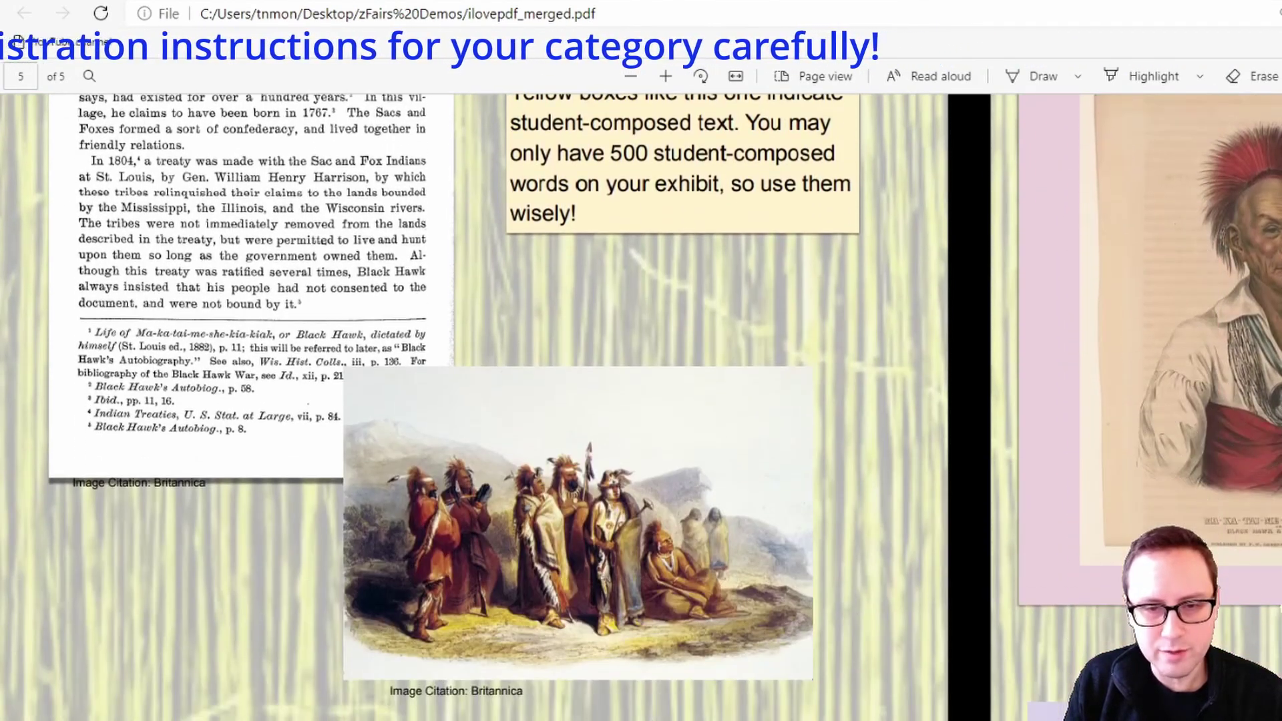